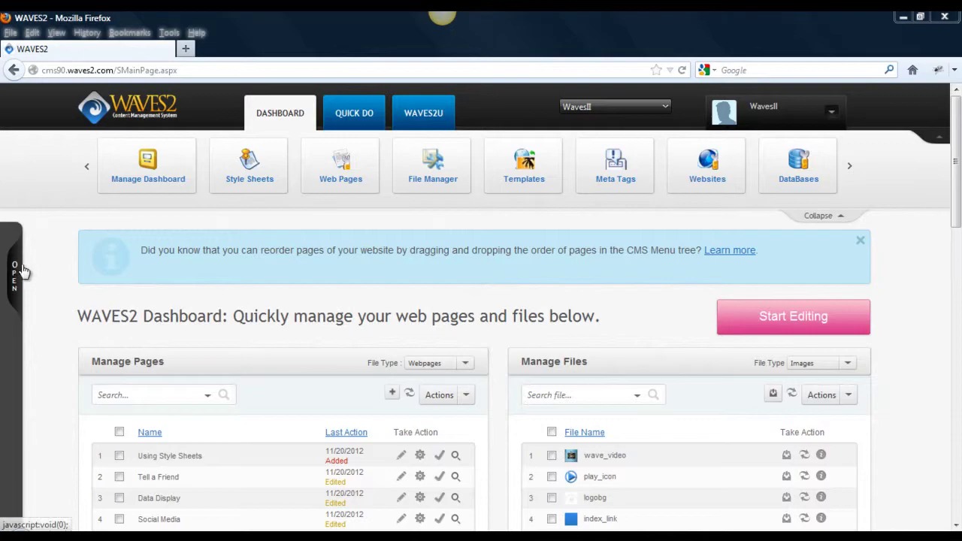
# Open the Meta Tags manager under Manage Content for the WavesII site user
pyautogui.click(18, 269)
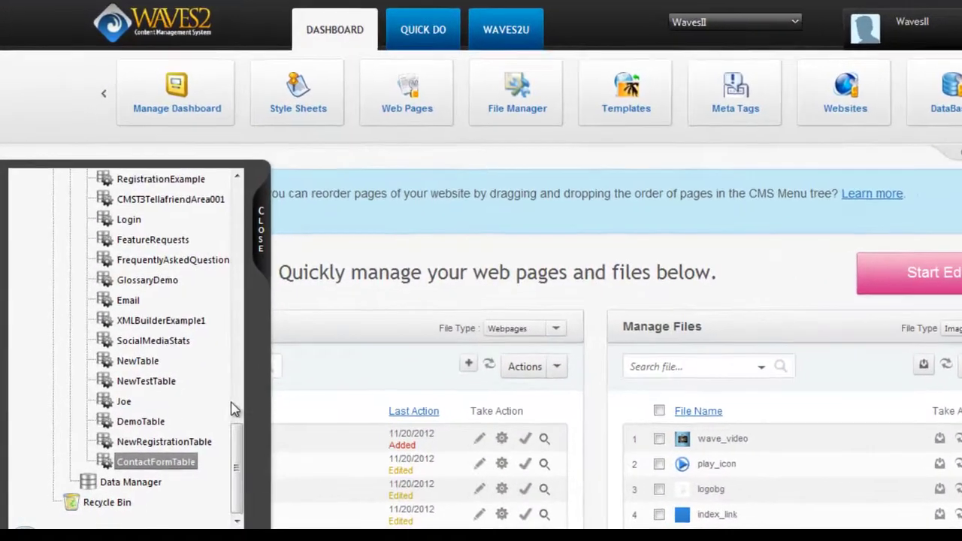
pyautogui.scroll(15, 275, 161)
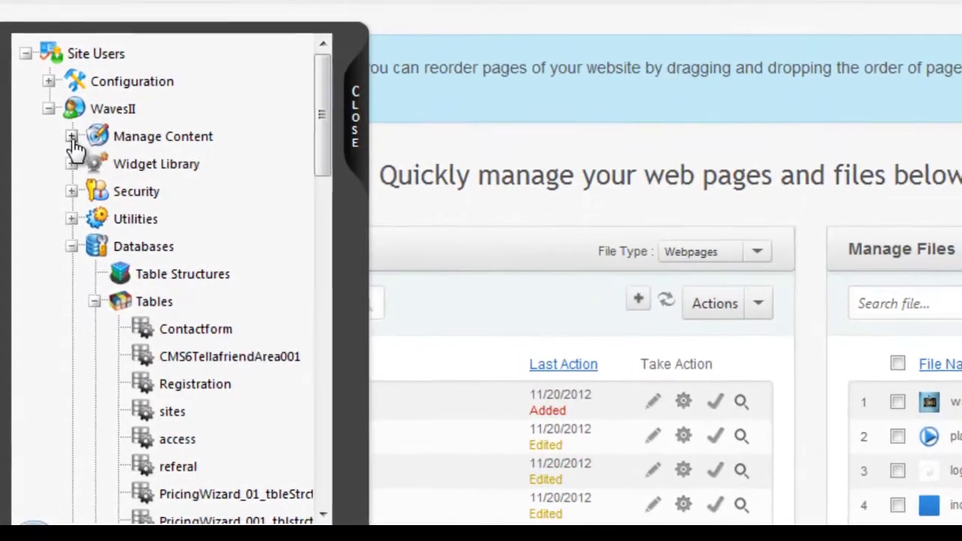
pyautogui.click(57, 214)
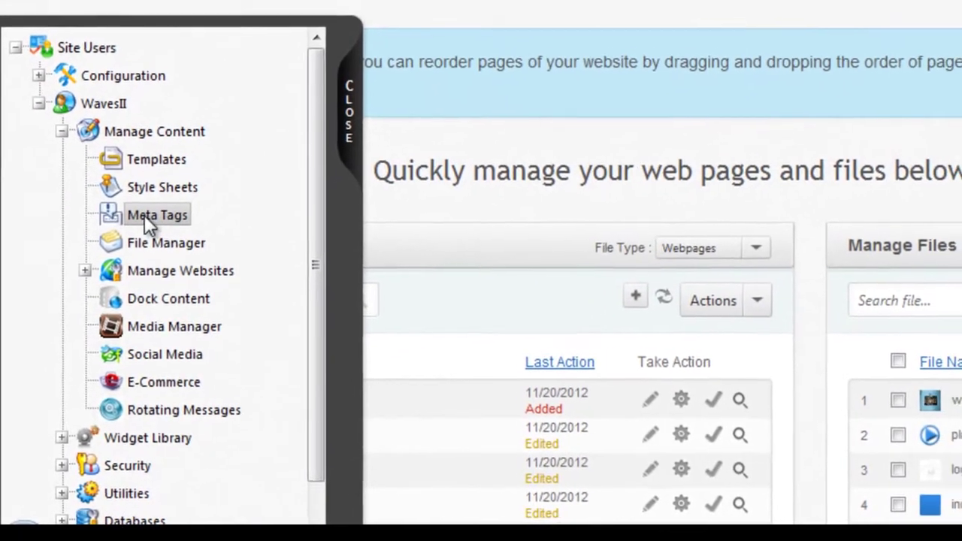
pyautogui.click(145, 215)
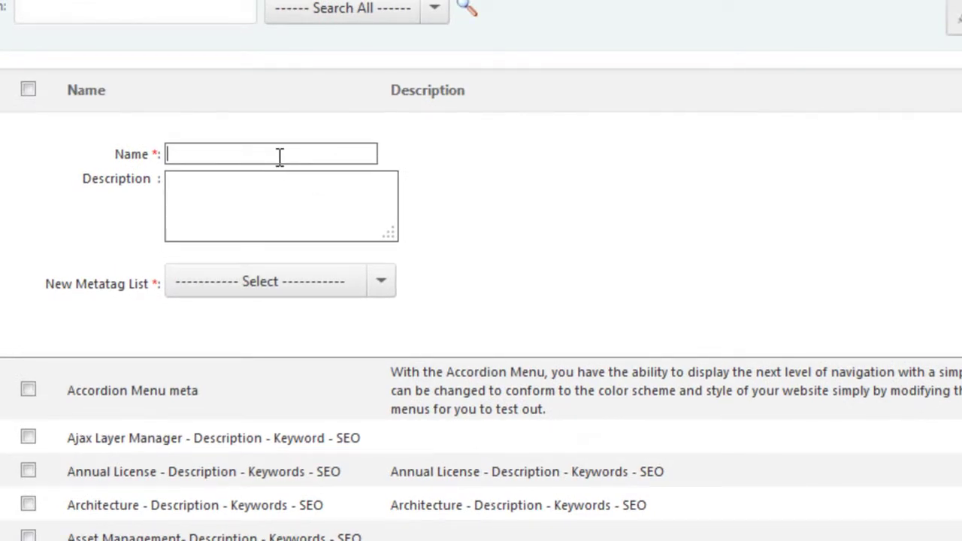
# Name the new meta tag set HomepageMetaSet and add a Description tag with the content "Description of webpage"
pyautogui.write('HomepageMeta')
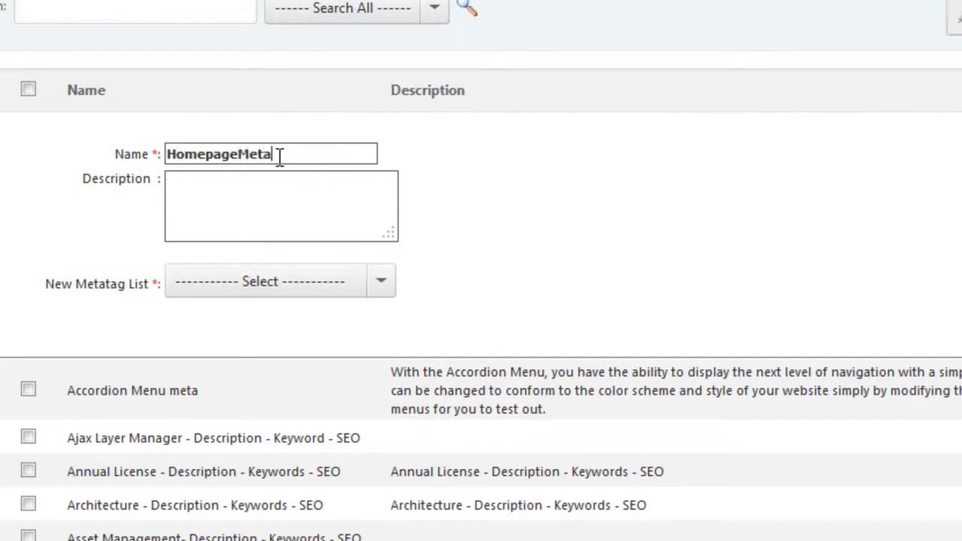
pyautogui.write('Set')
pyautogui.click(385, 286)
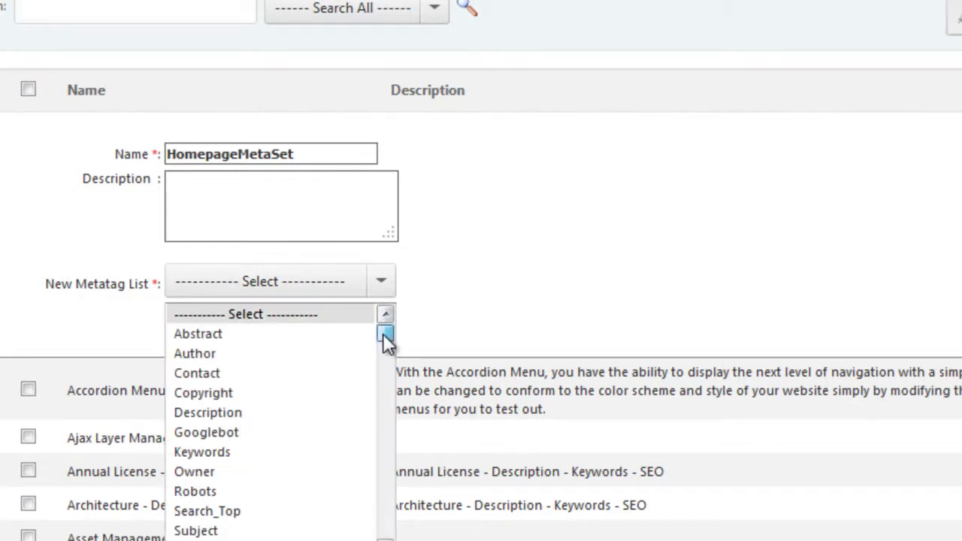
pyautogui.moveTo(383, 332); pyautogui.dragTo(387, 312)
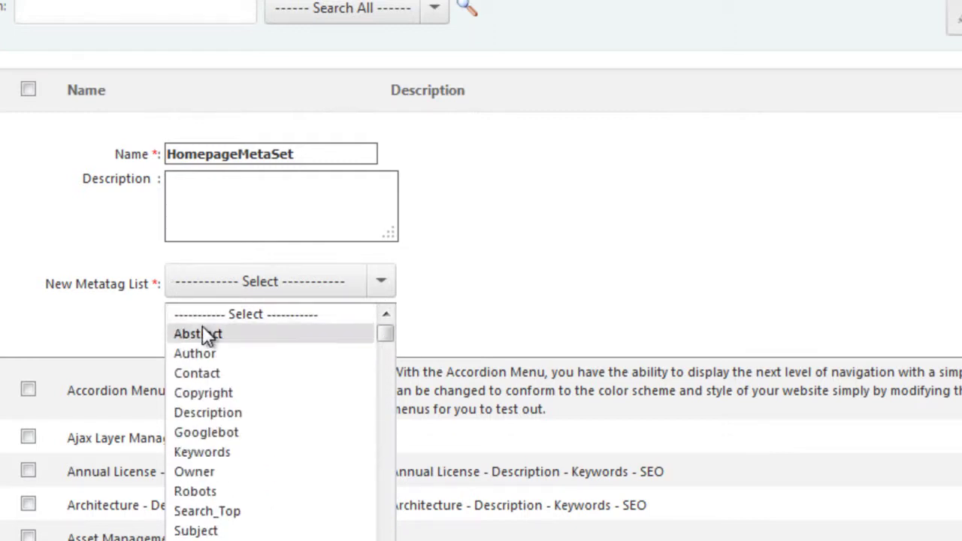
pyautogui.click(226, 413)
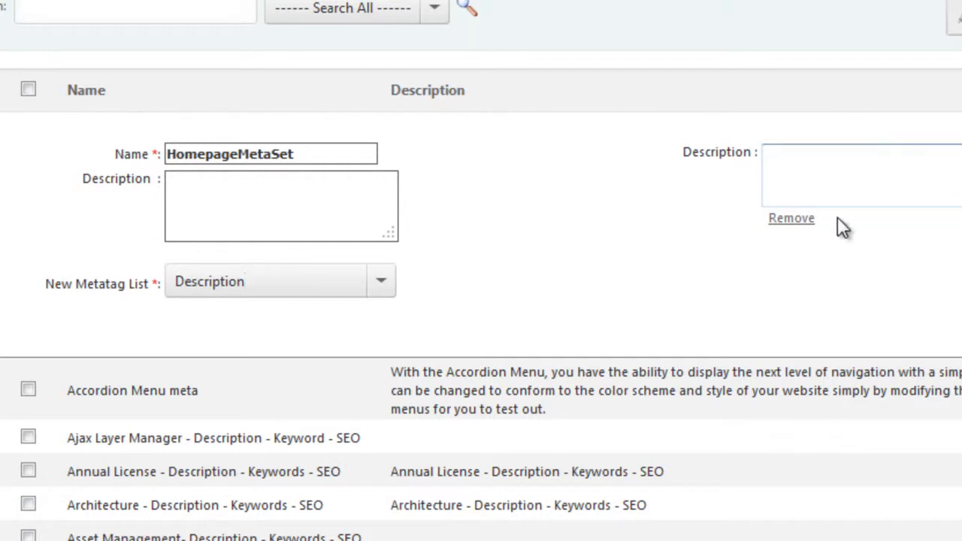
pyautogui.click(839, 167)
pyautogui.write('Description of web')
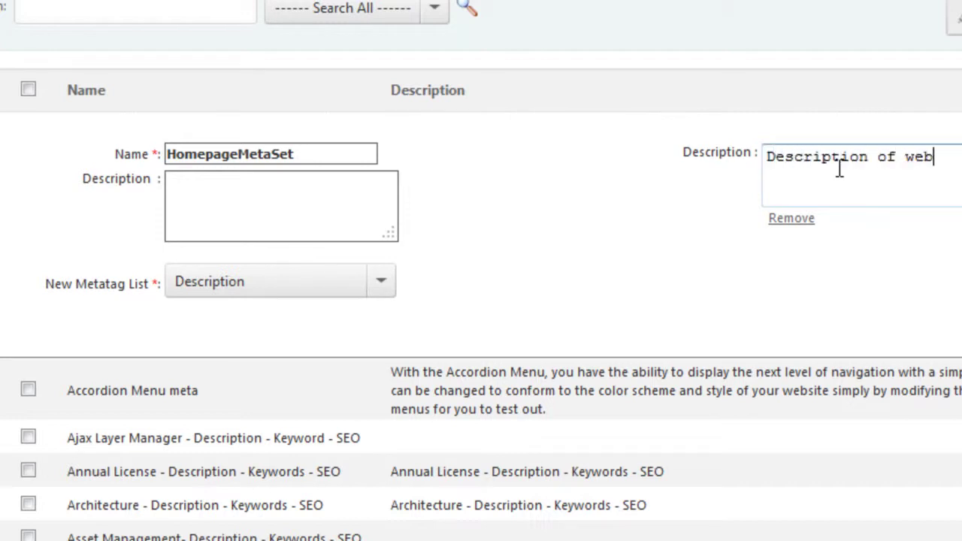
pyautogui.write('page')
# Add a Keywords tag to the set with the content "keyword1, keyword2"
pyautogui.click(373, 289)
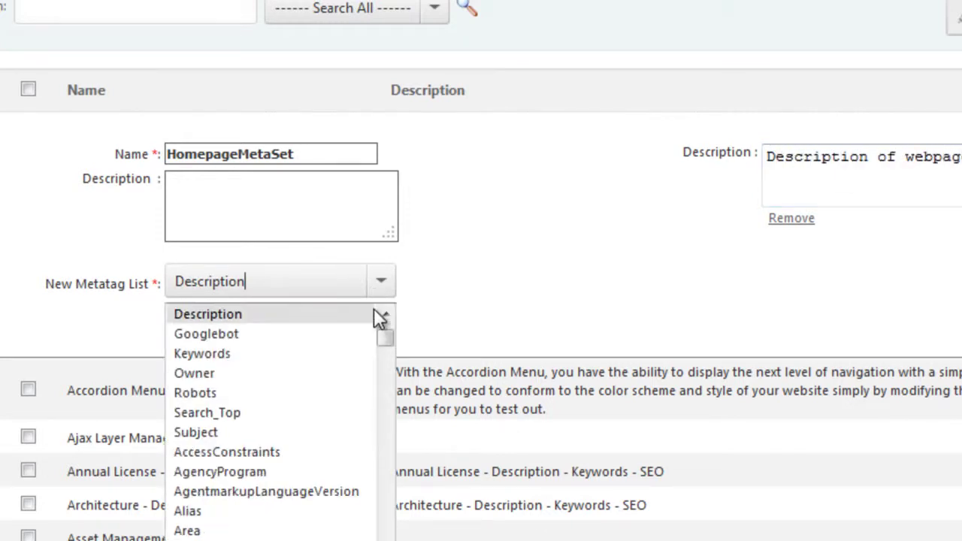
pyautogui.click(294, 352)
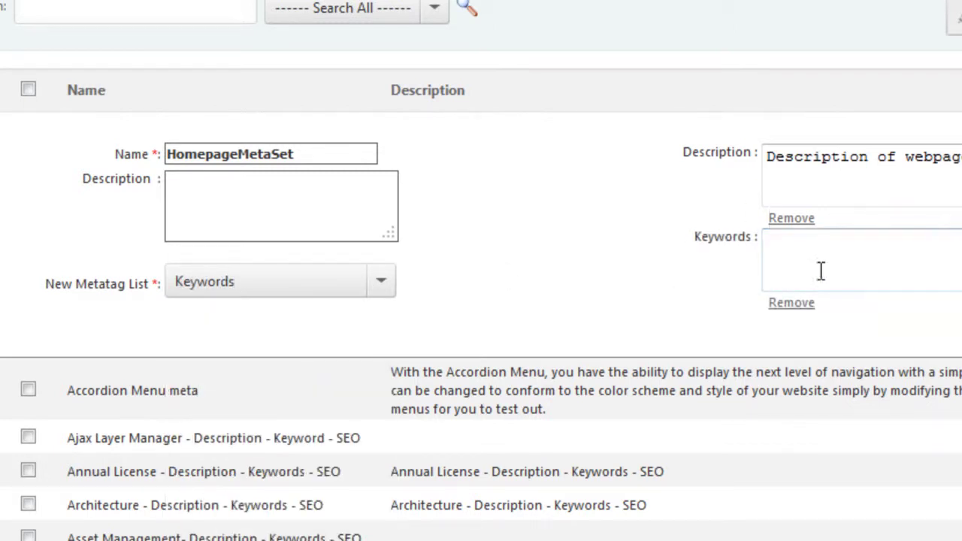
pyautogui.click(843, 242)
pyautogui.write('keywo')
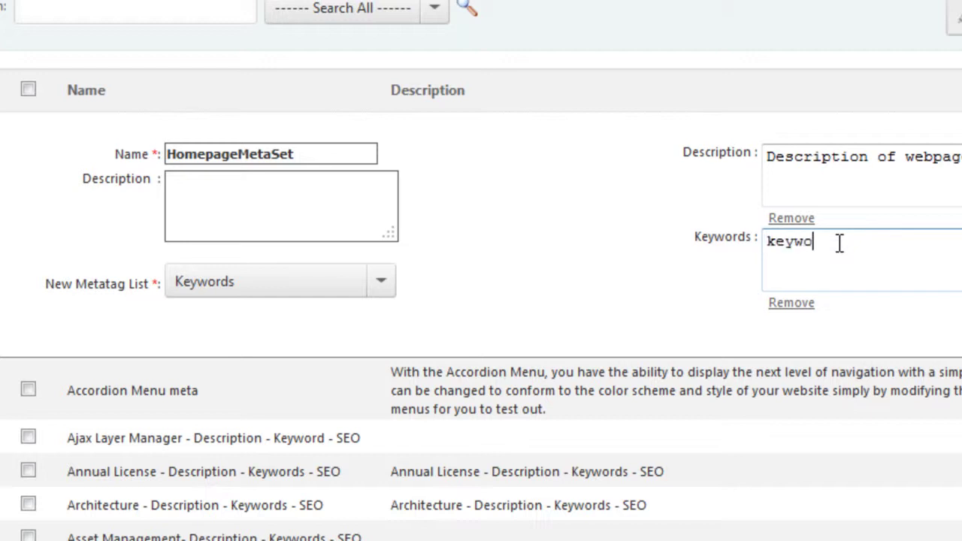
pyautogui.write('rd1, keyword2')
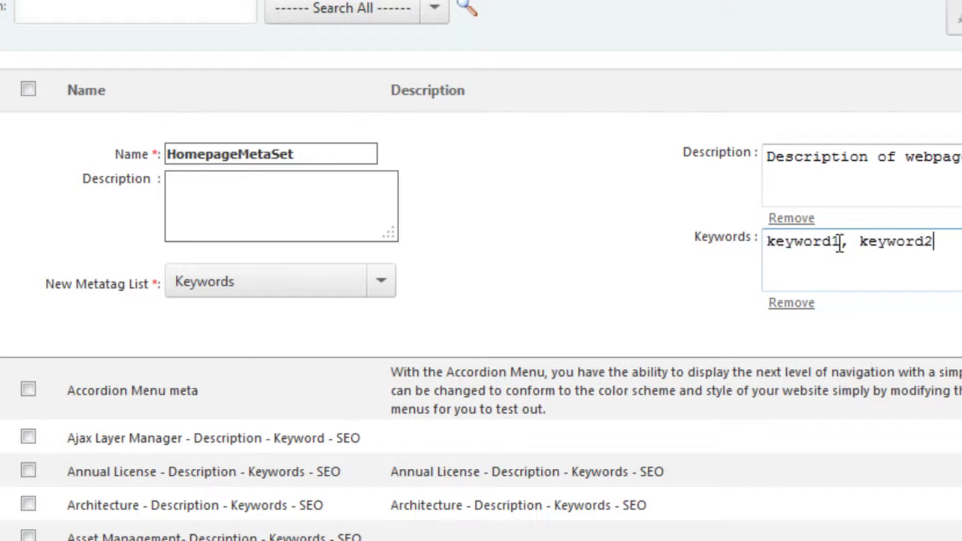
# Add an Author tag to the set and enter the author's full name
pyautogui.click(387, 284)
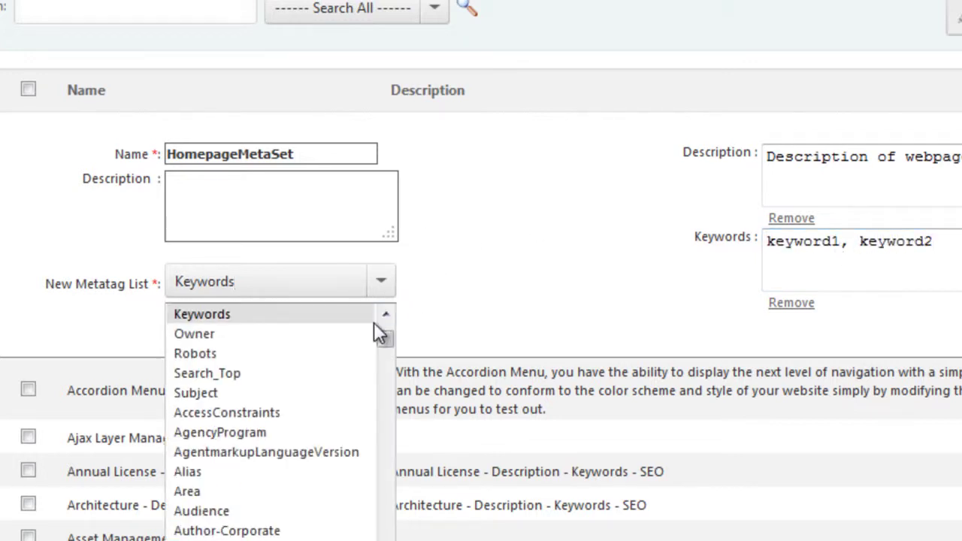
pyautogui.moveTo(382, 337); pyautogui.dragTo(386, 319)
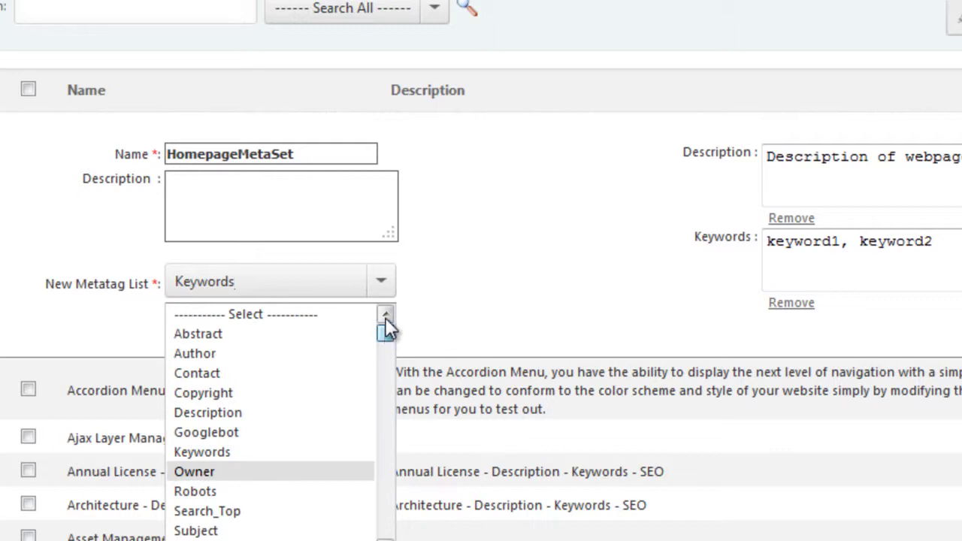
pyautogui.click(231, 352)
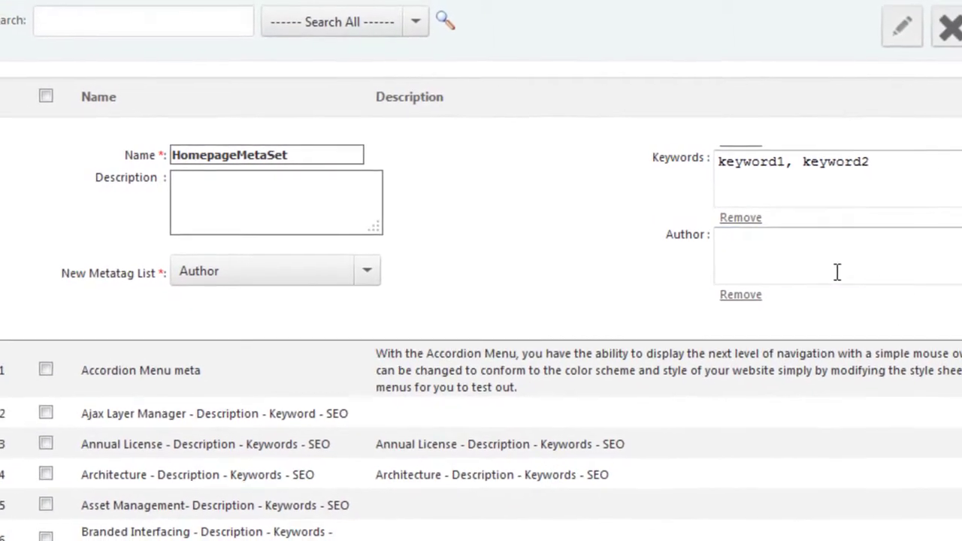
pyautogui.click(837, 272)
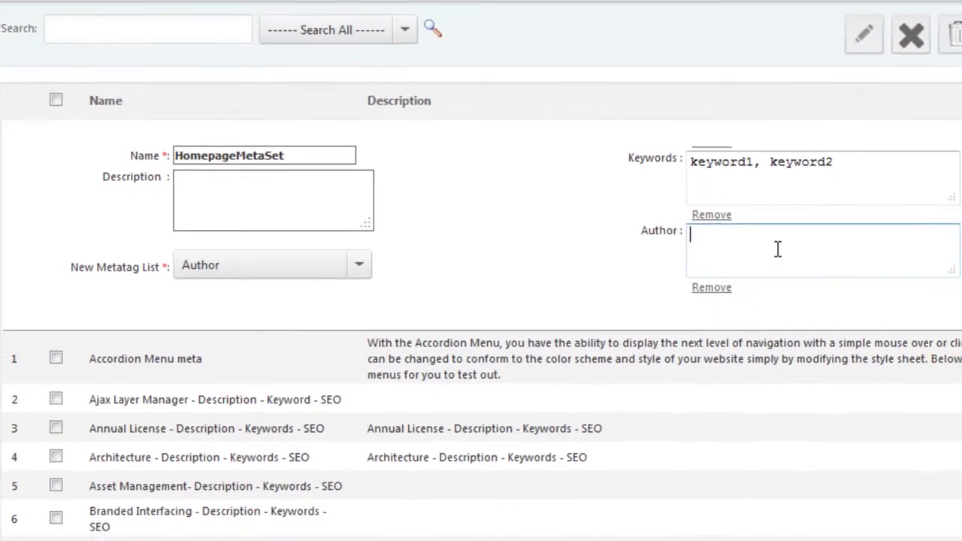
pyautogui.write('Hooman')
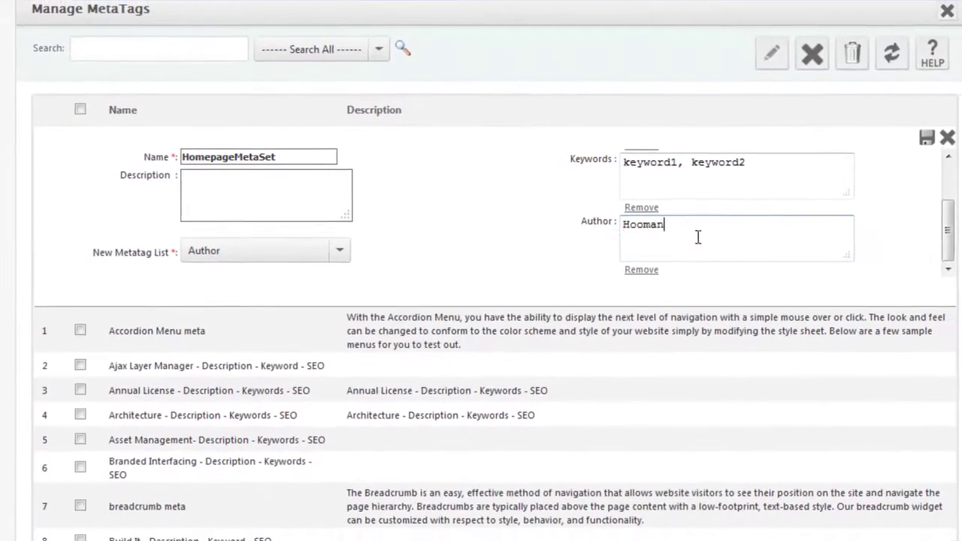
pyautogui.write(' Hamzeh')
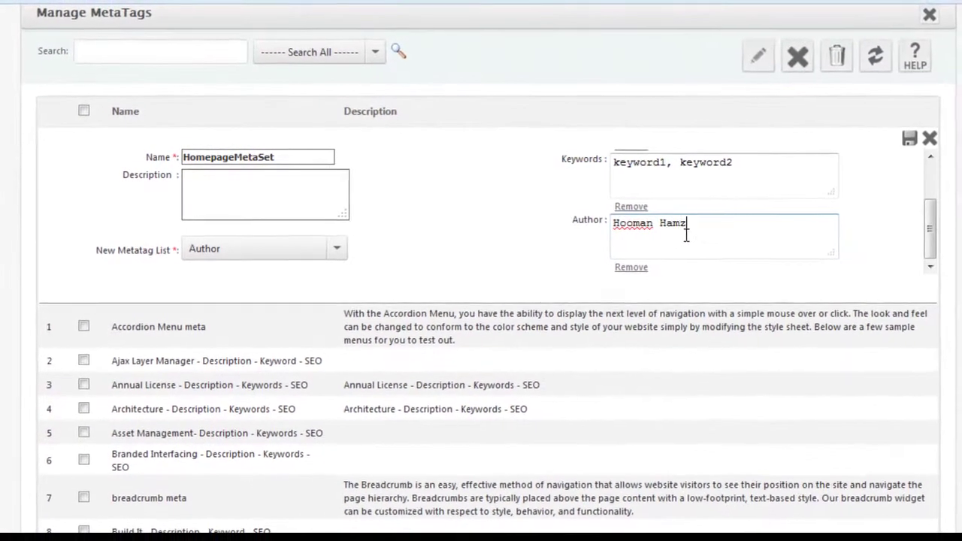
# Review the tags entered for the new set and close its form without saving
pyautogui.scroll(1, 948, 178)
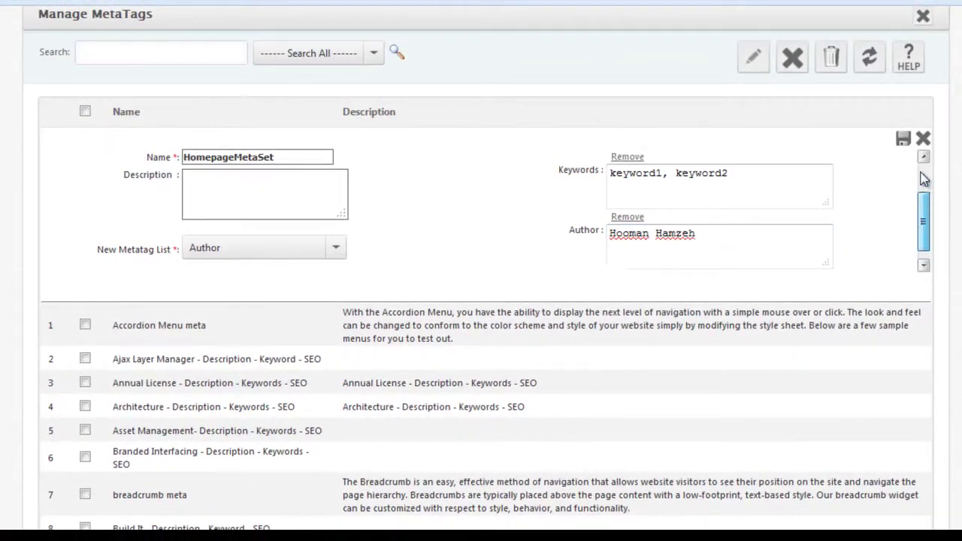
pyautogui.scroll(2, 925, 179)
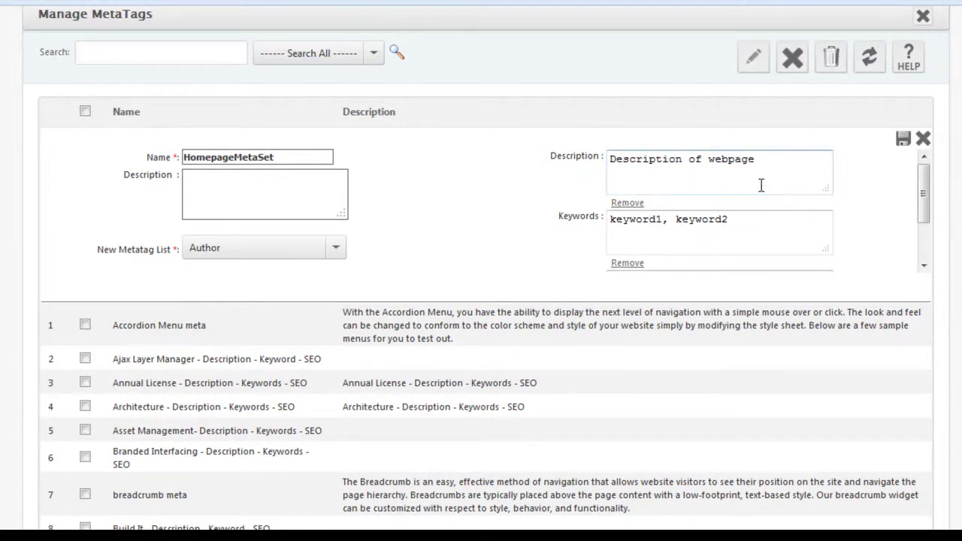
pyautogui.click(921, 141)
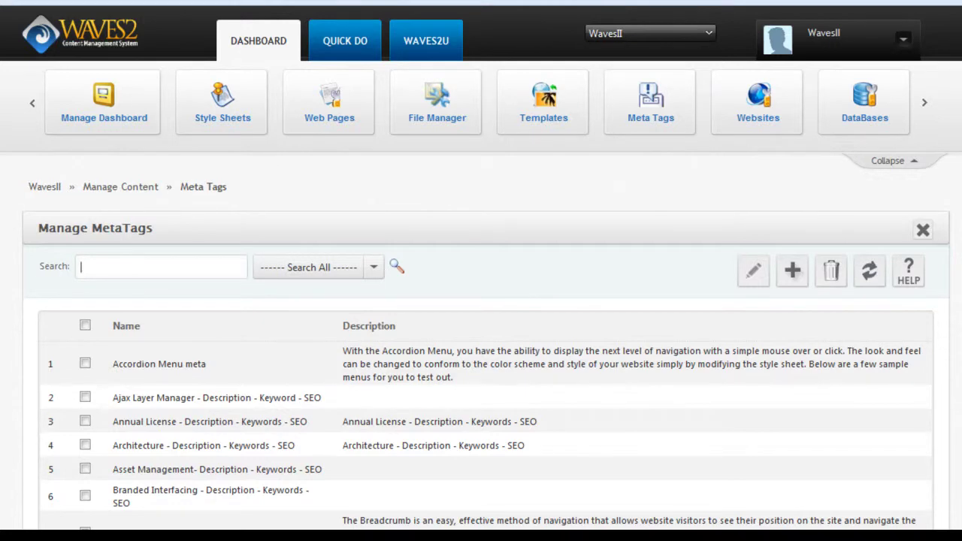
# Open the Using Style Sheets page of the WavesII website from Manage Websites
pyautogui.moveTo(6, 263)
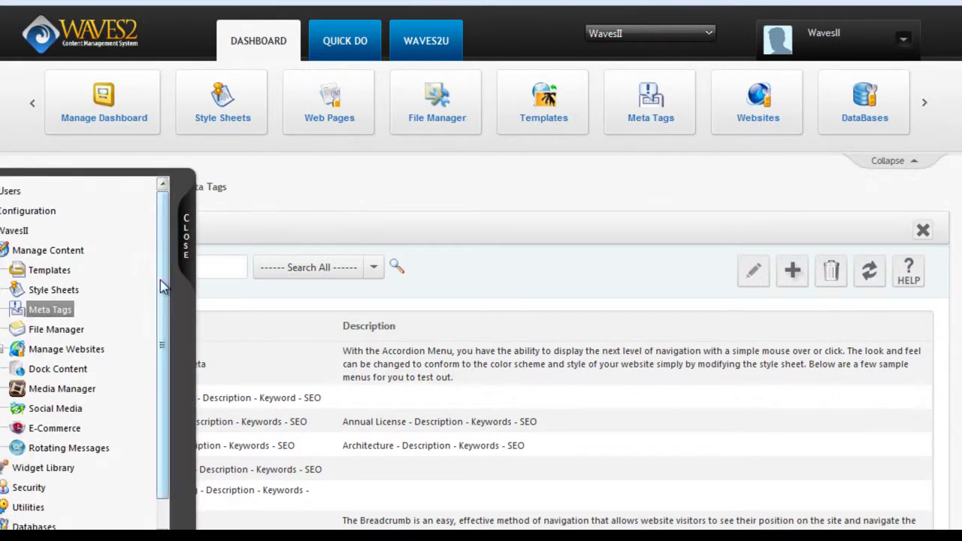
pyautogui.scroll(-1, 161, 279)
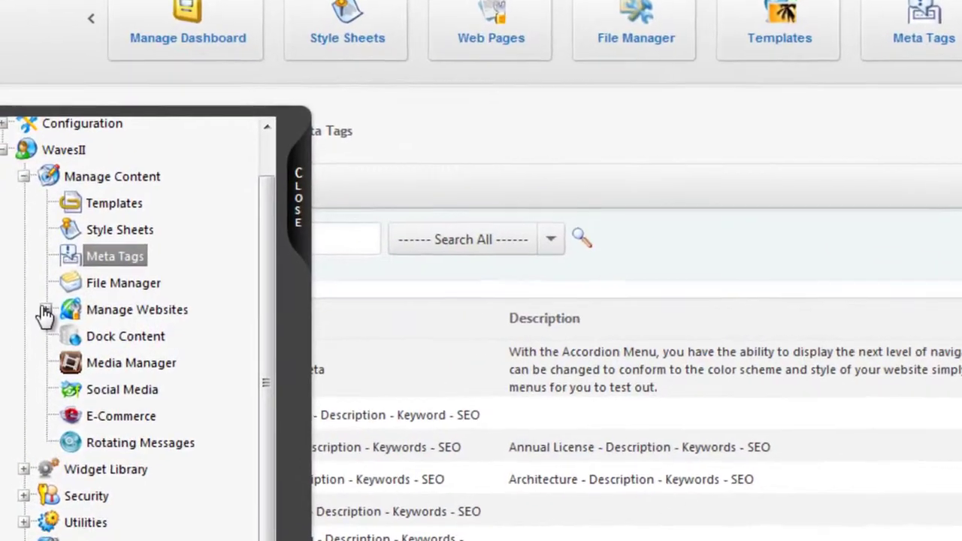
pyautogui.click(25, 315)
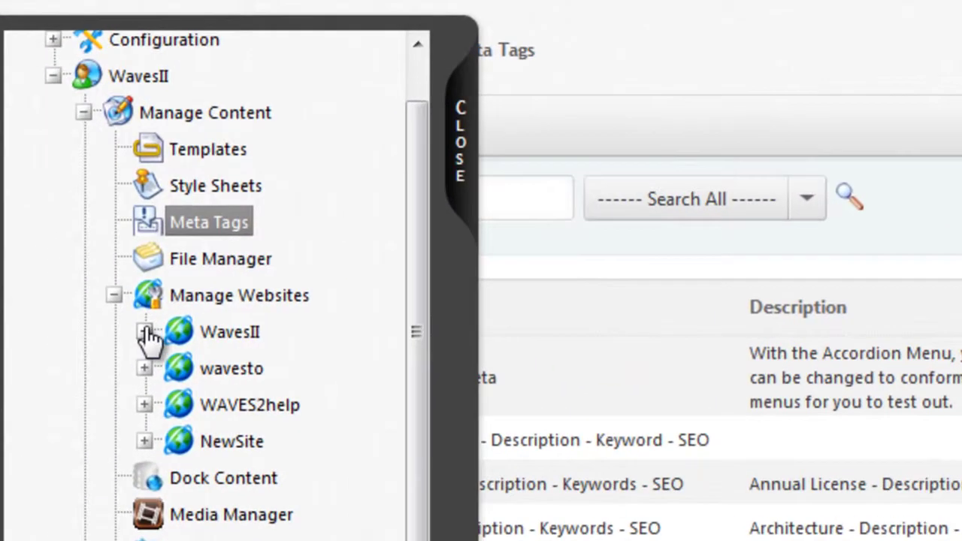
pyautogui.click(145, 332)
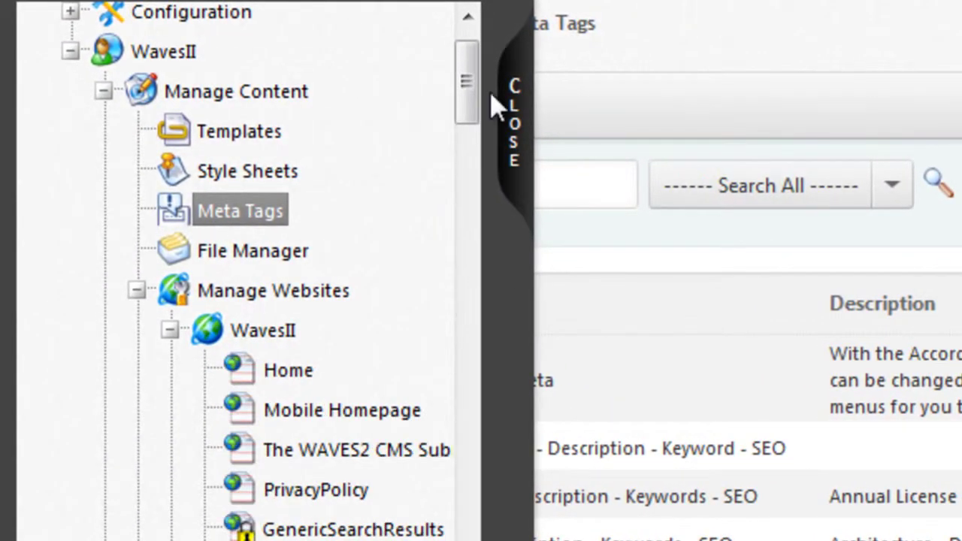
pyautogui.moveTo(467, 97); pyautogui.dragTo(468, 538)
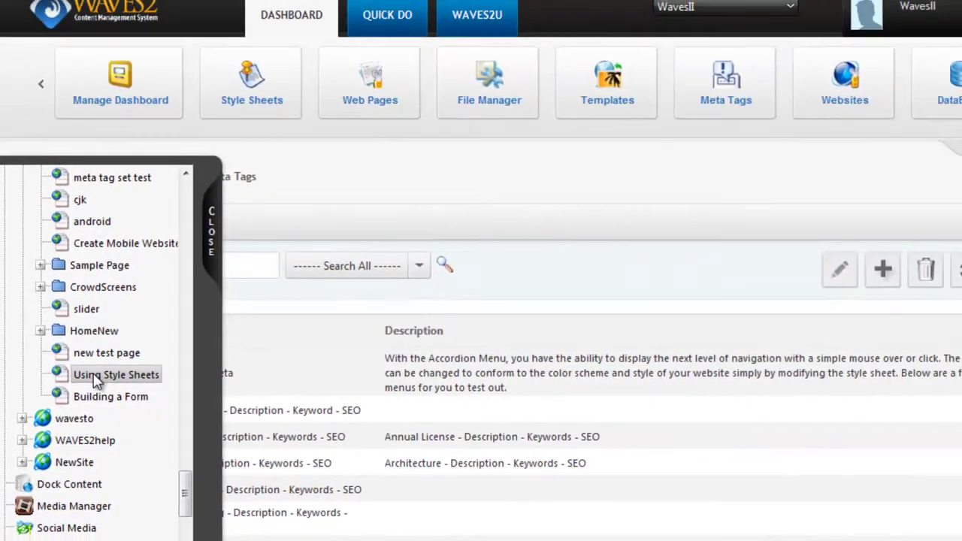
pyautogui.click(94, 375)
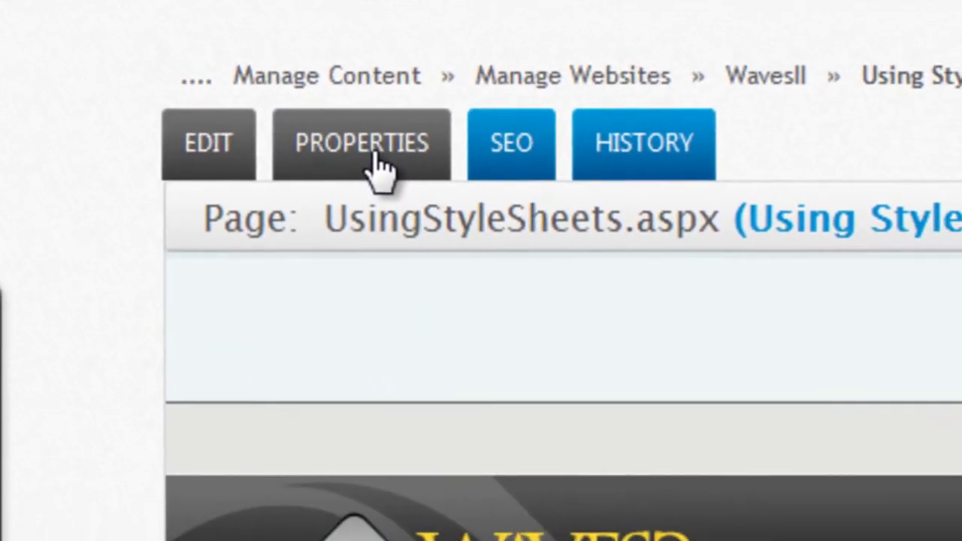
# Open the page's properties and look through the meta tag sets available for assignment
pyautogui.click(421, 203)
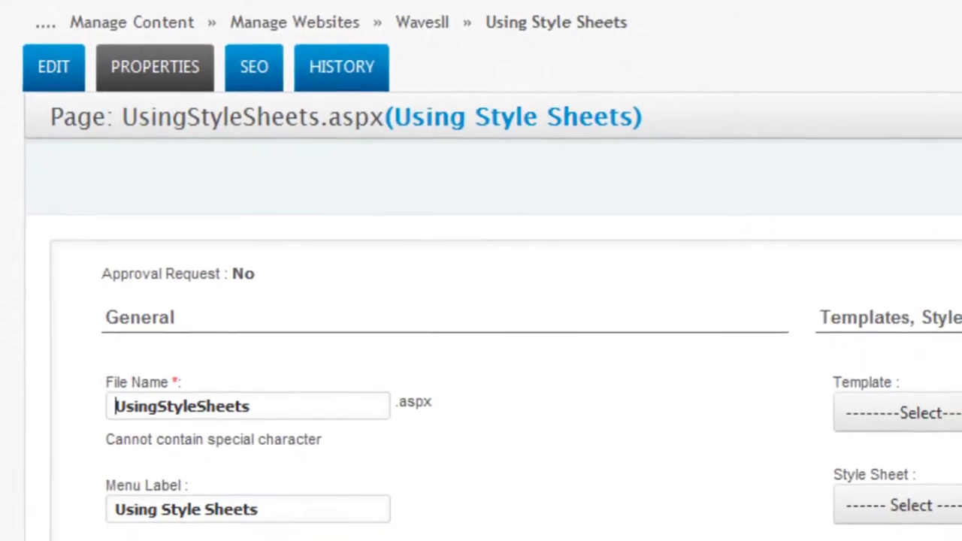
pyautogui.scroll(-3, 481, 301)
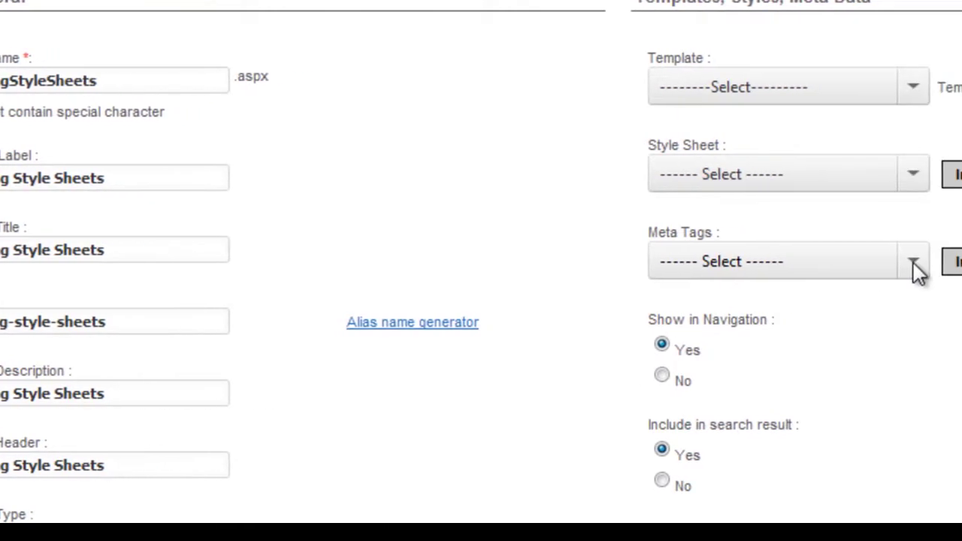
pyautogui.click(837, 262)
pyautogui.moveTo(846, 319); pyautogui.dragTo(846, 346)
pyautogui.moveTo(614, 346); pyautogui.dragTo(560, 217)
pyautogui.click(560, 218)
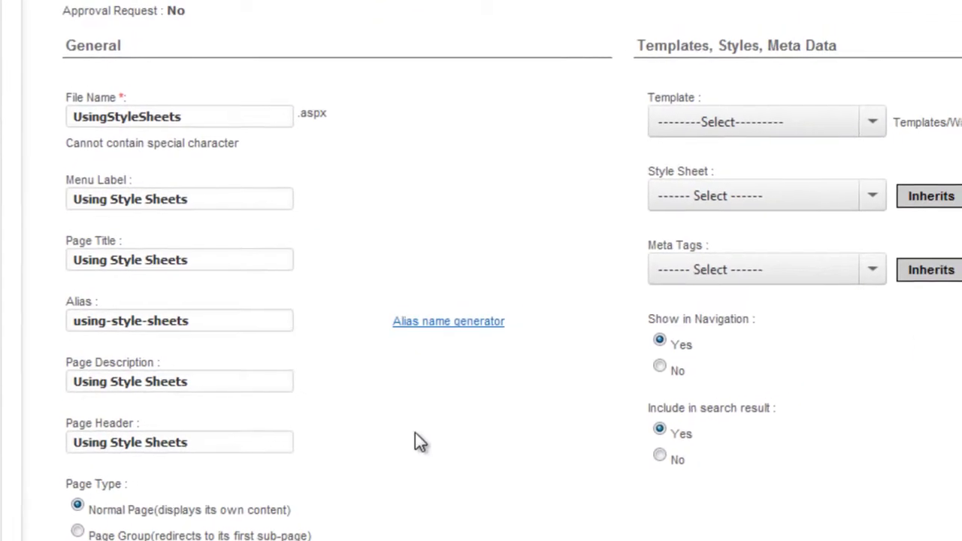
# Return to the page's edit view and open its page content in the content editor
pyautogui.scroll(5, 415, 433)
pyautogui.click(177, 152)
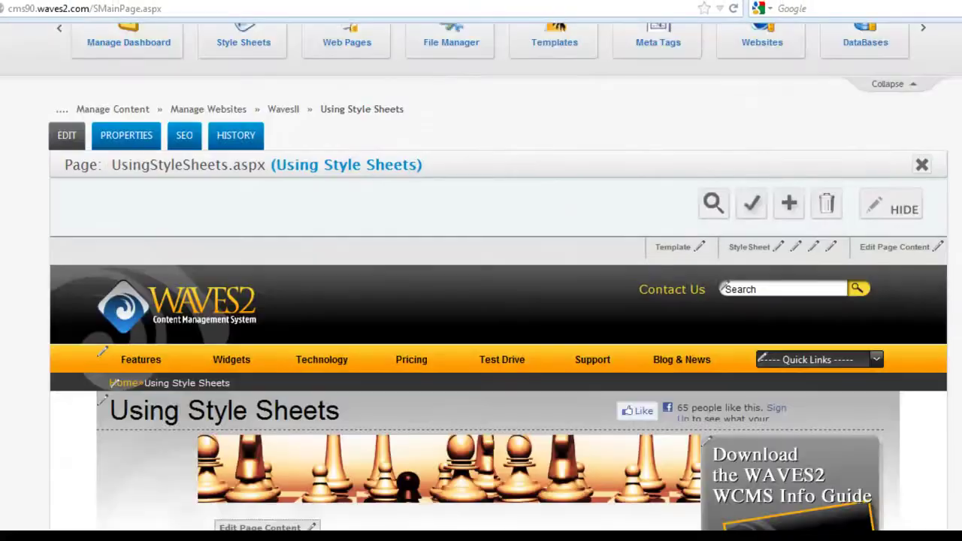
pyautogui.scroll(-1, 481, 276)
pyautogui.scroll(-2, 481, 276)
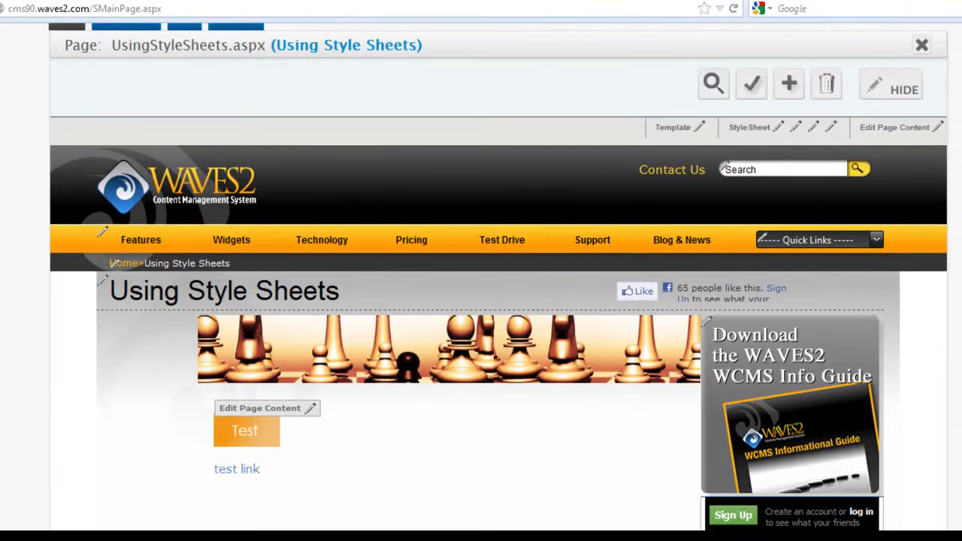
pyautogui.click(940, 130)
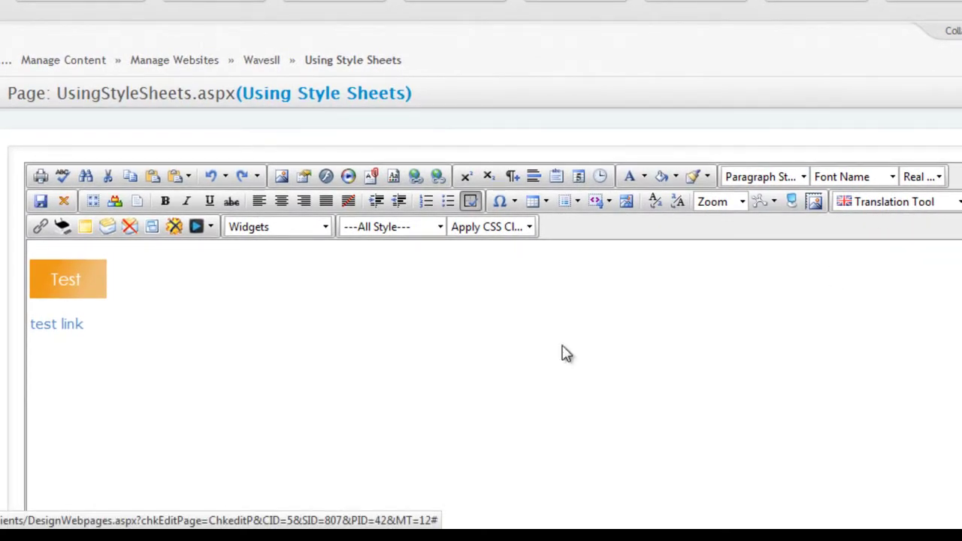
pyautogui.scroll(-2, 633, 272)
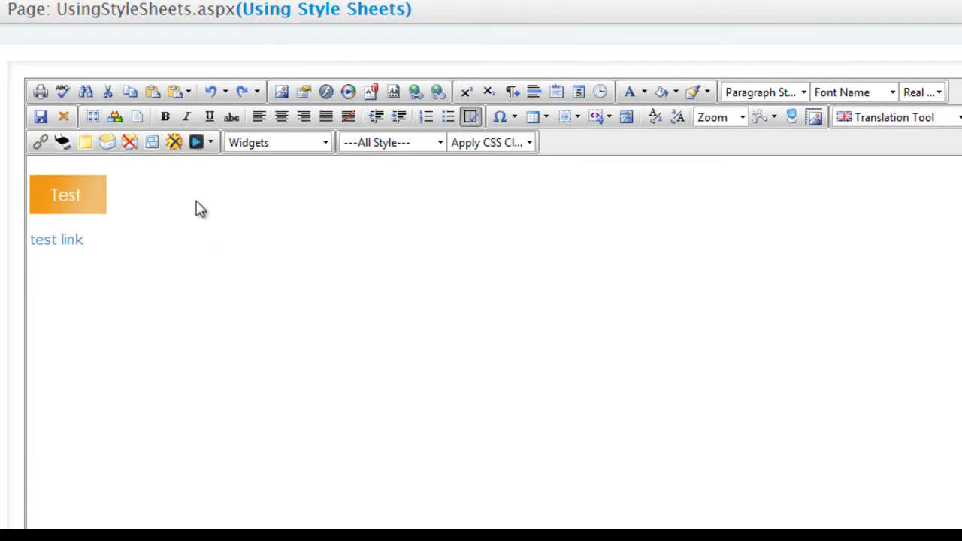
# Replace all existing content in the page's content editor with the text "Header"
pyautogui.click(194, 271)
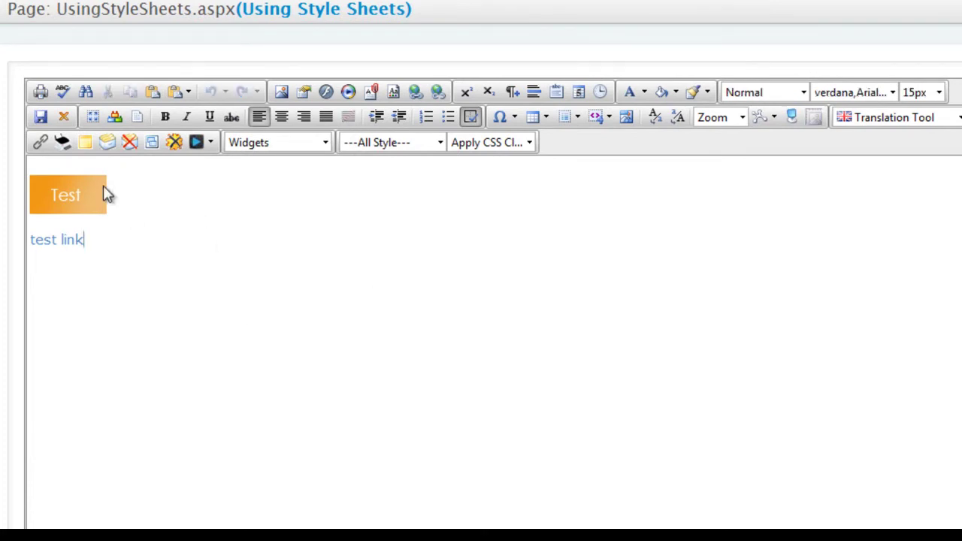
pyautogui.hotkey('ctrl', 'a')
pyautogui.press('Delete')
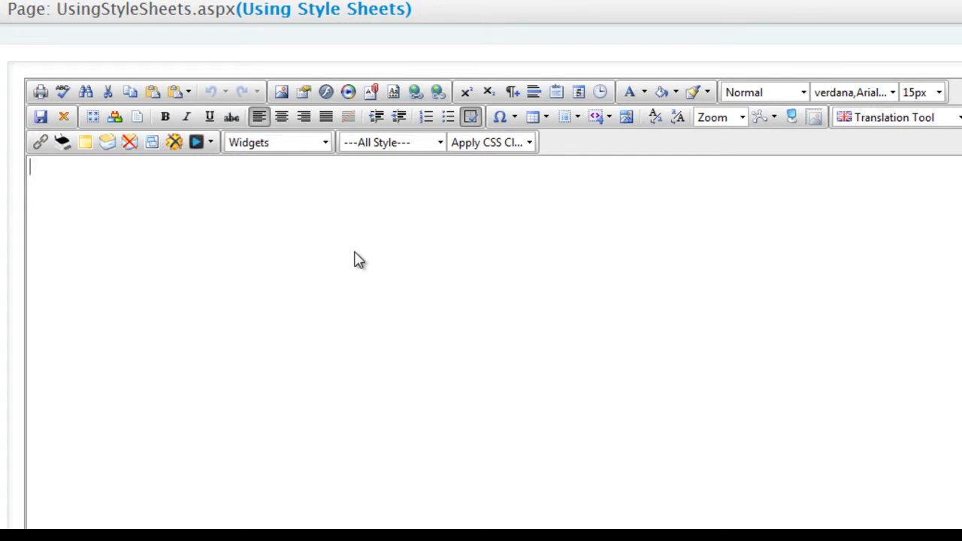
pyautogui.write('Header')
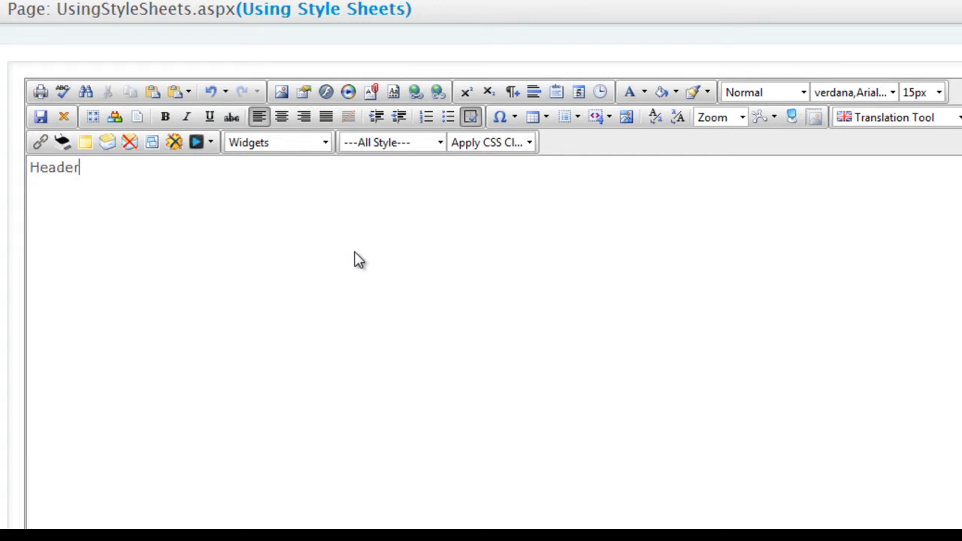
# Apply the h1 paragraph style to the word "Header"
pyautogui.doubleClick(54, 167)
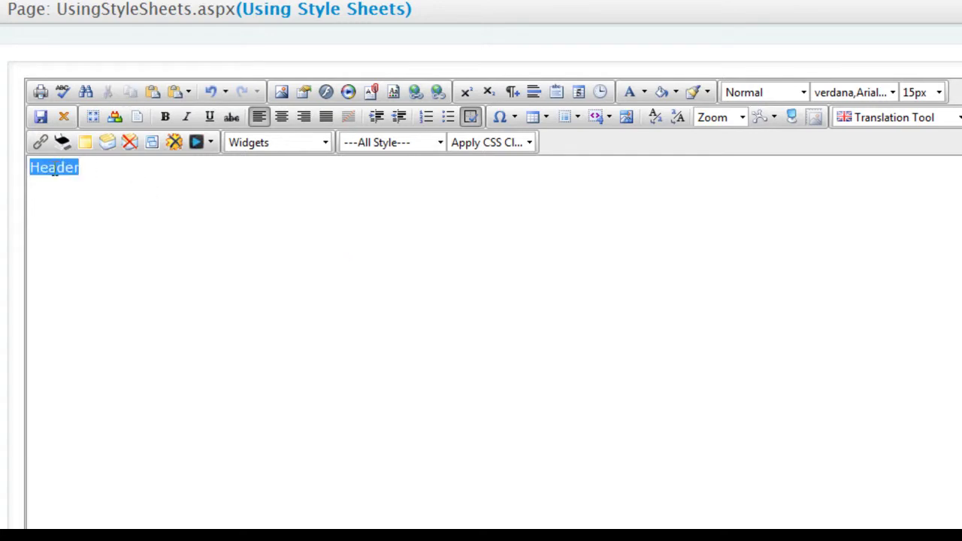
pyautogui.click(785, 92)
pyautogui.click(785, 158)
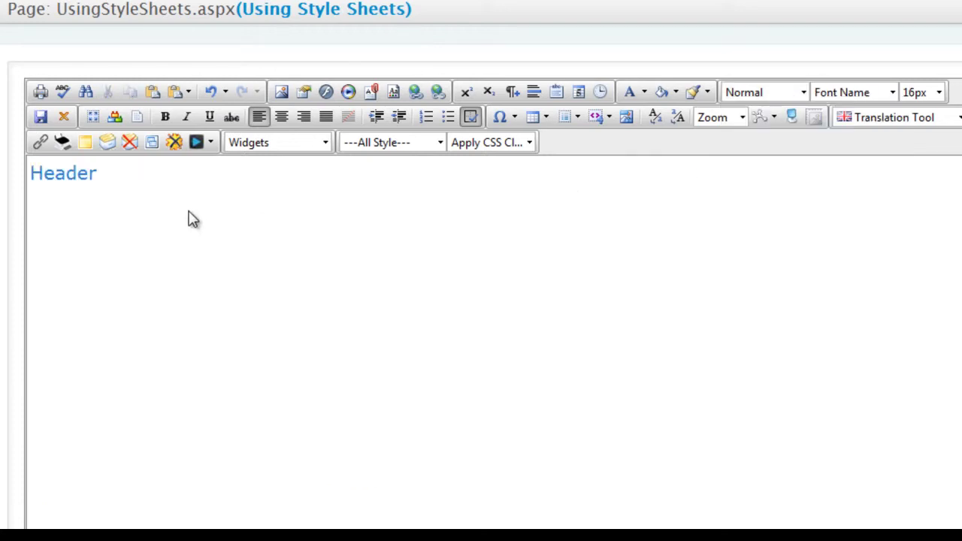
pyautogui.click(211, 211)
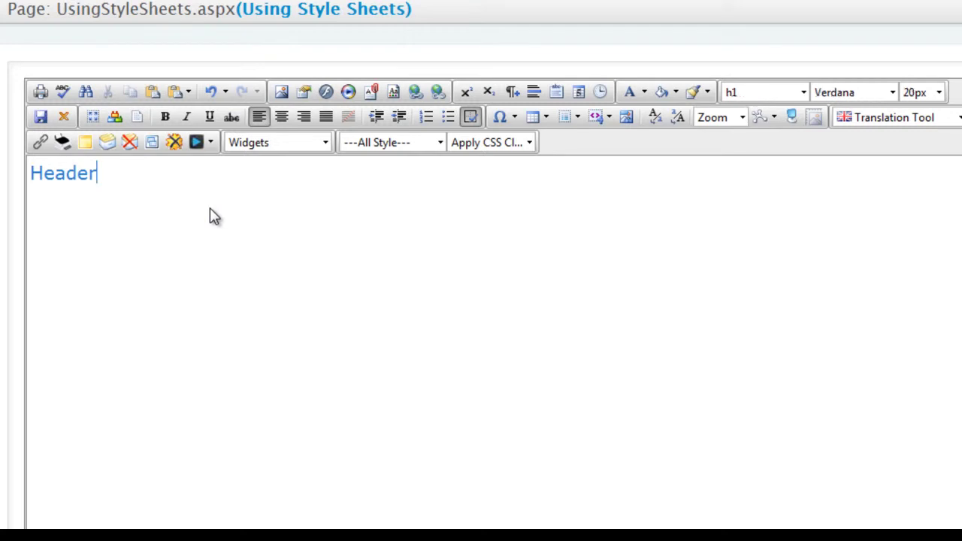
# Add a new line below the heading containing the text "paragraph"
pyautogui.press('Return')
pyautogui.press('Return')
pyautogui.press('BackSpace')
pyautogui.write('paragraph')
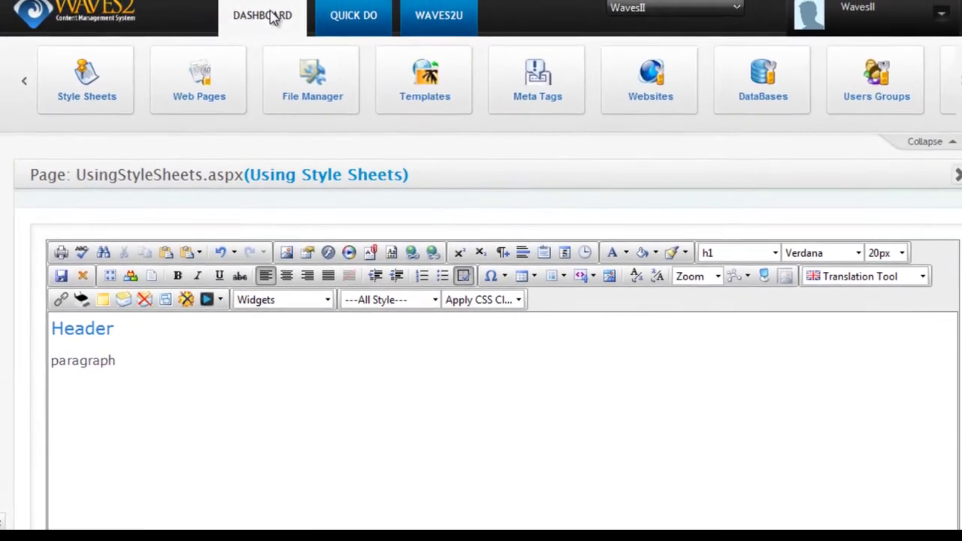
# Leave the Using Style Sheets page editor and go to the dashboard
pyautogui.click(273, 17)
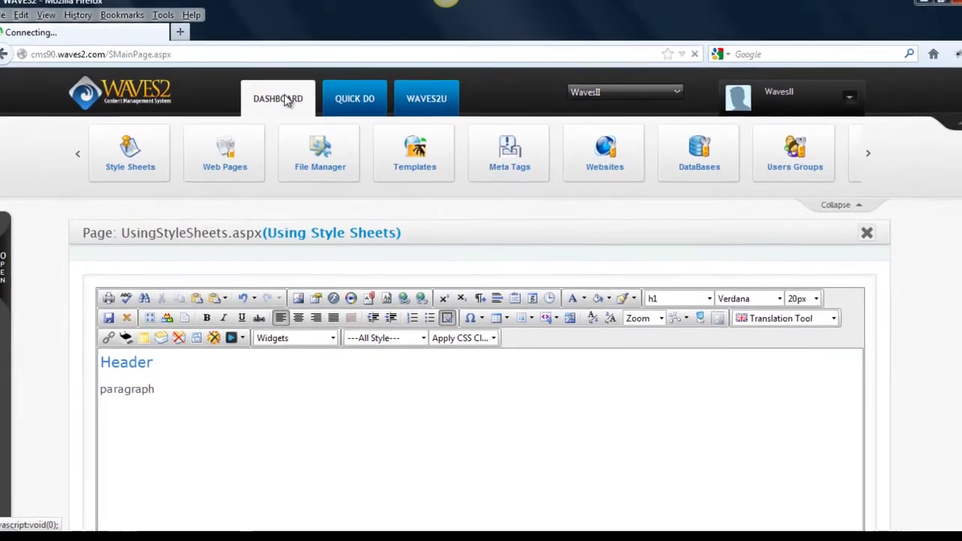